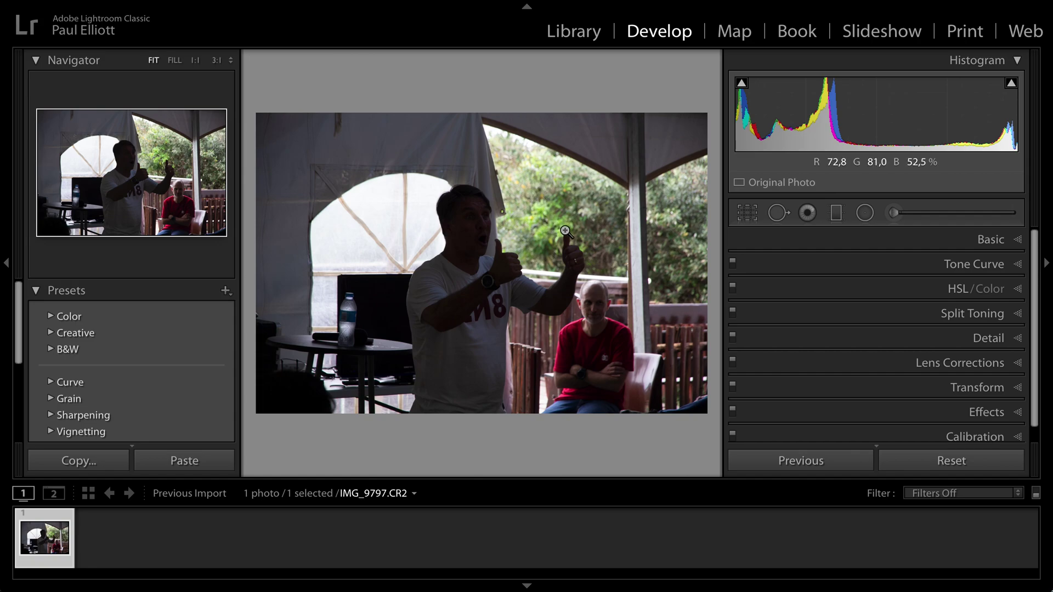
Check the photo for clipped highlights and shadows with the histogram's clipping indicators, and switch both indicators back off.
mouse_move(743, 88)
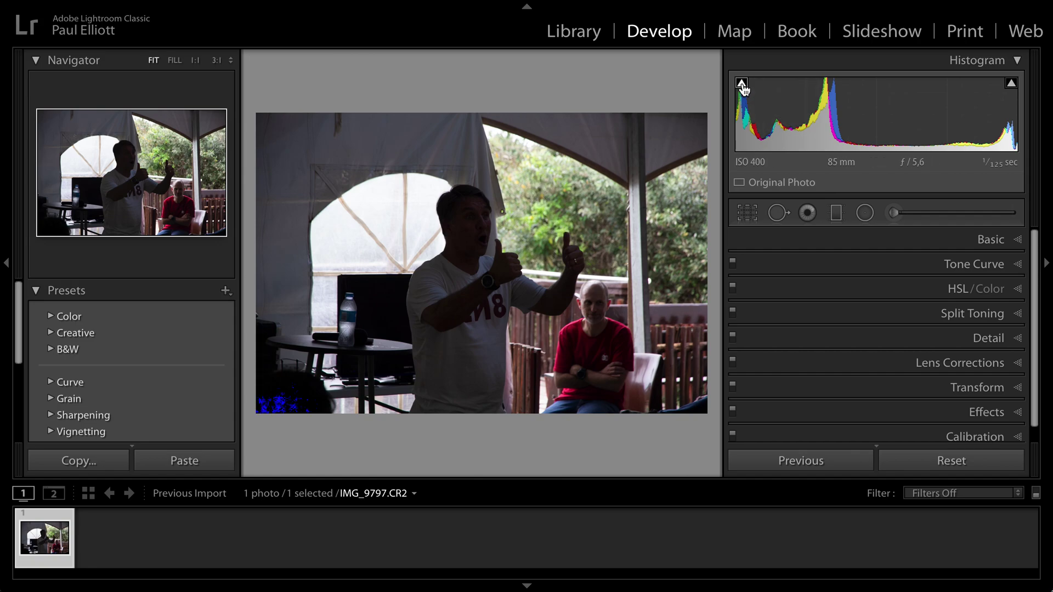
click(1012, 86)
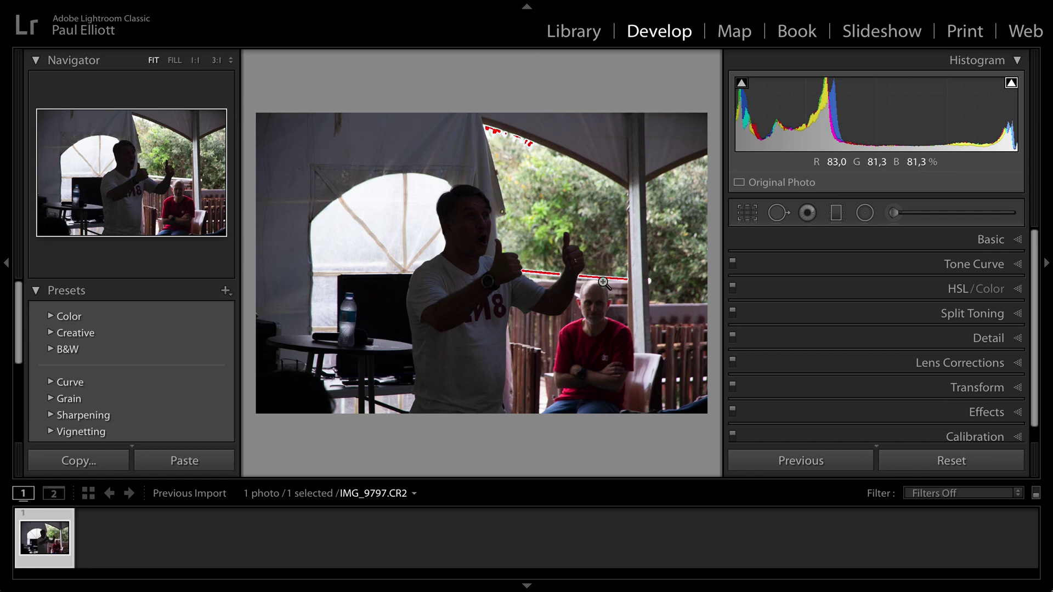
click(743, 84)
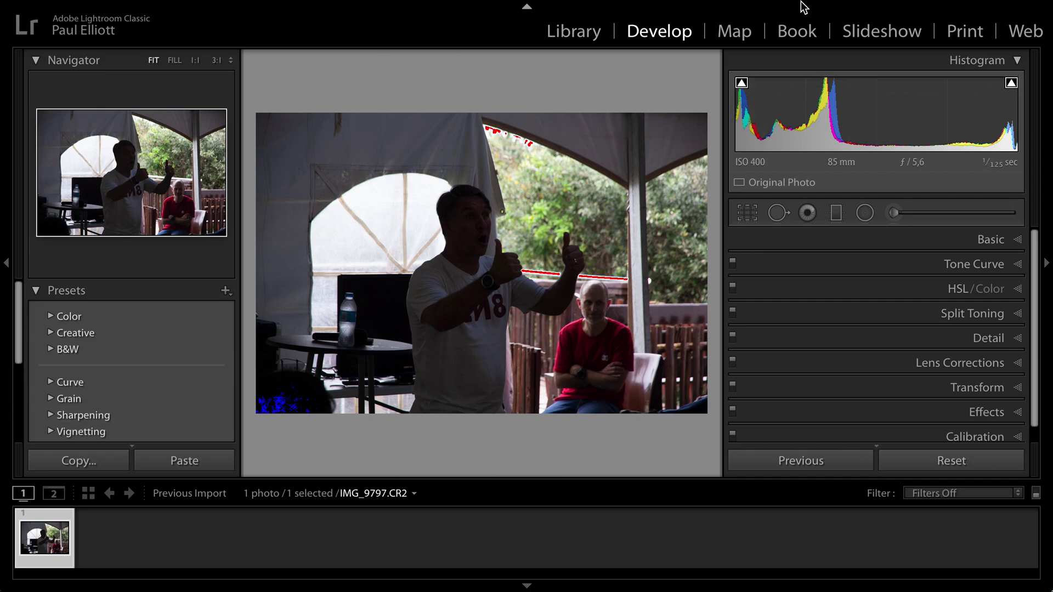
click(744, 85)
click(1012, 85)
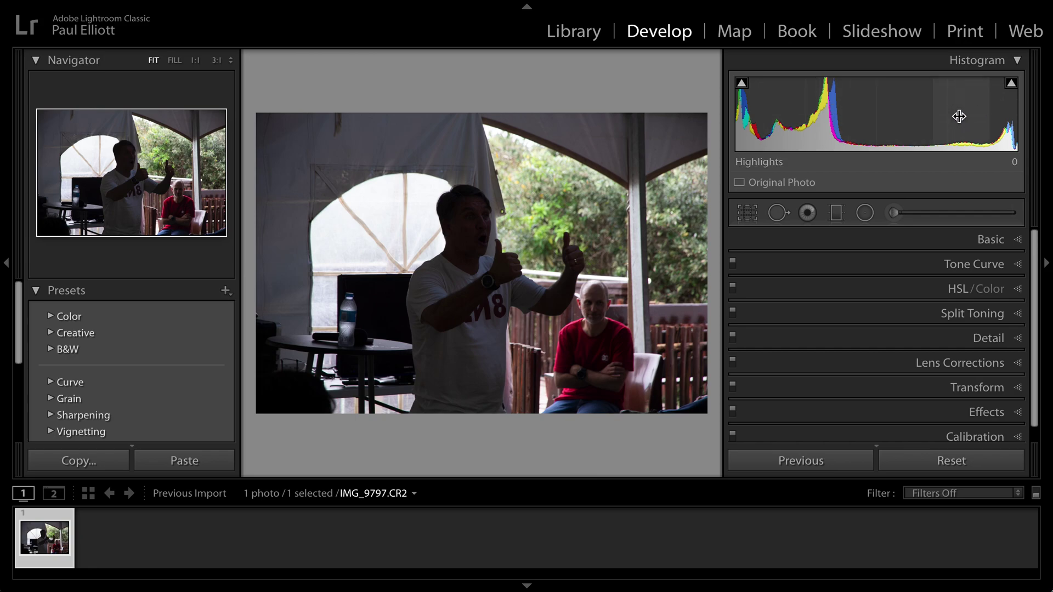
click(1020, 240)
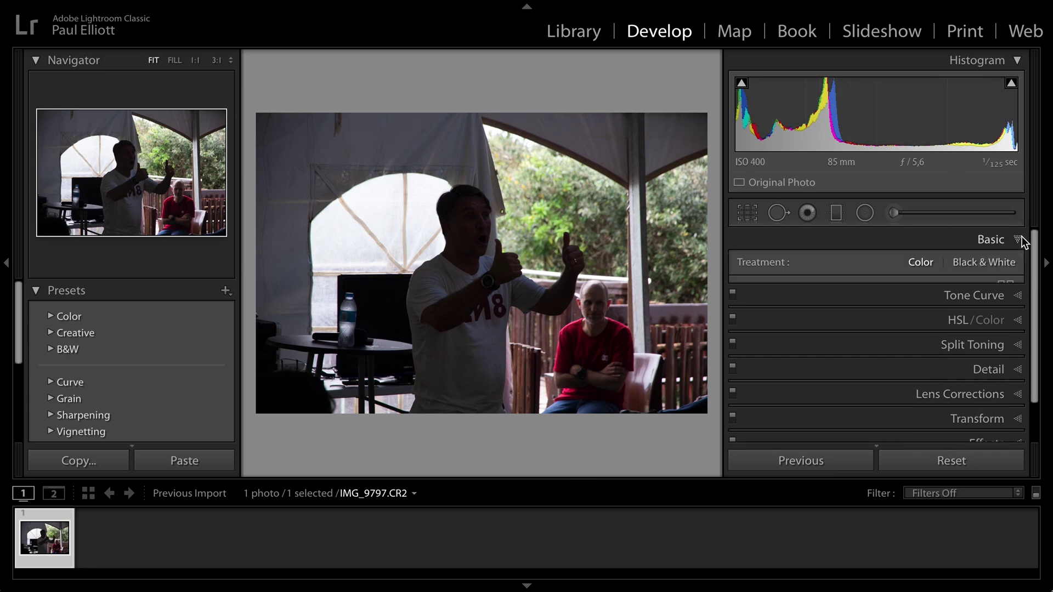
click(1020, 240)
click(1018, 266)
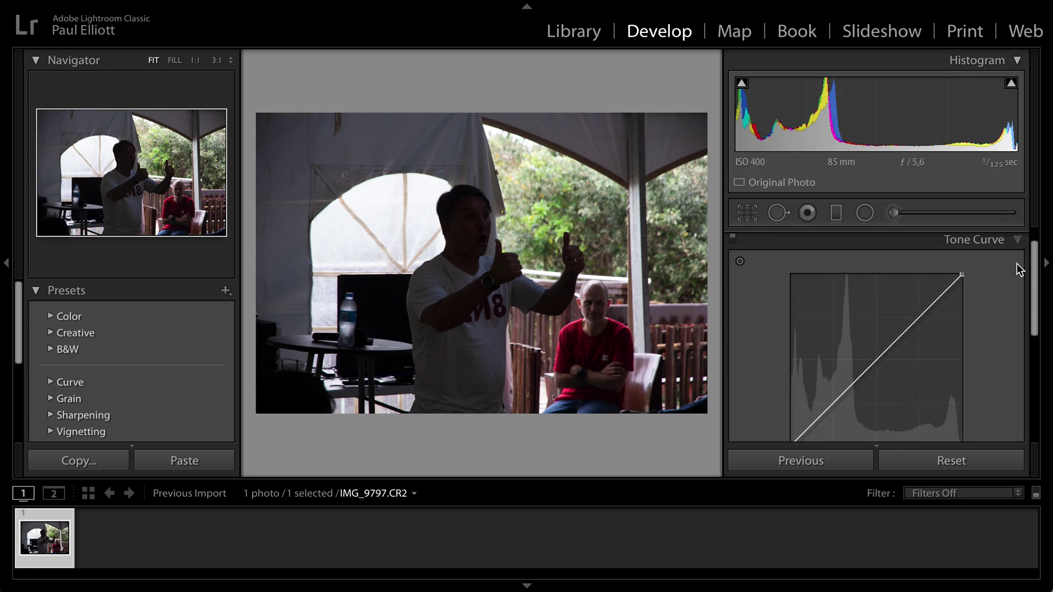
click(1018, 240)
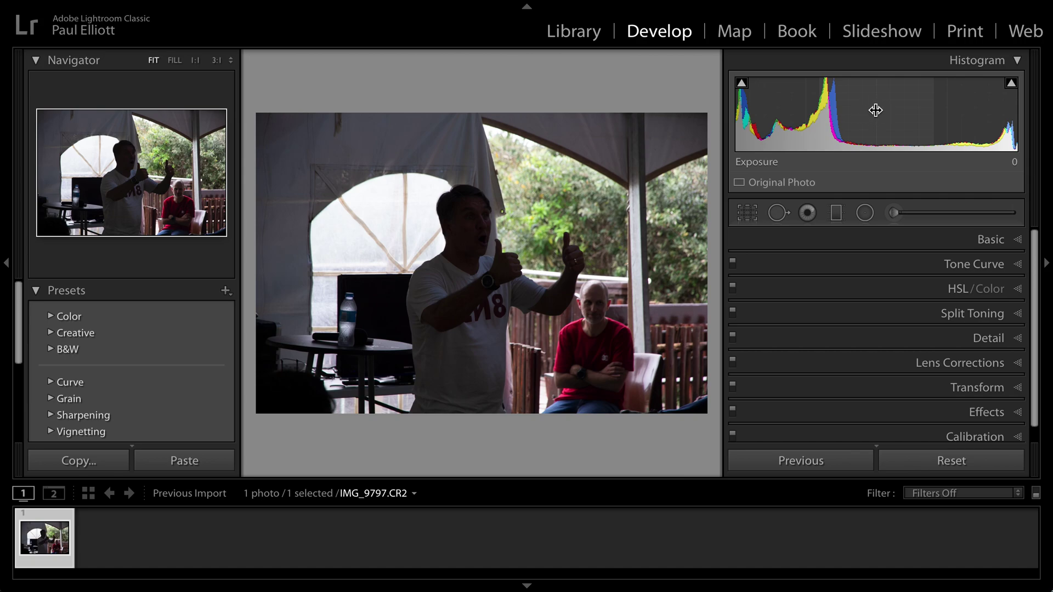
Brighten the backlit photo directly in the histogram by raising Exposure to +0.70 and Shadows to +100.
drag(876, 114, 915, 114)
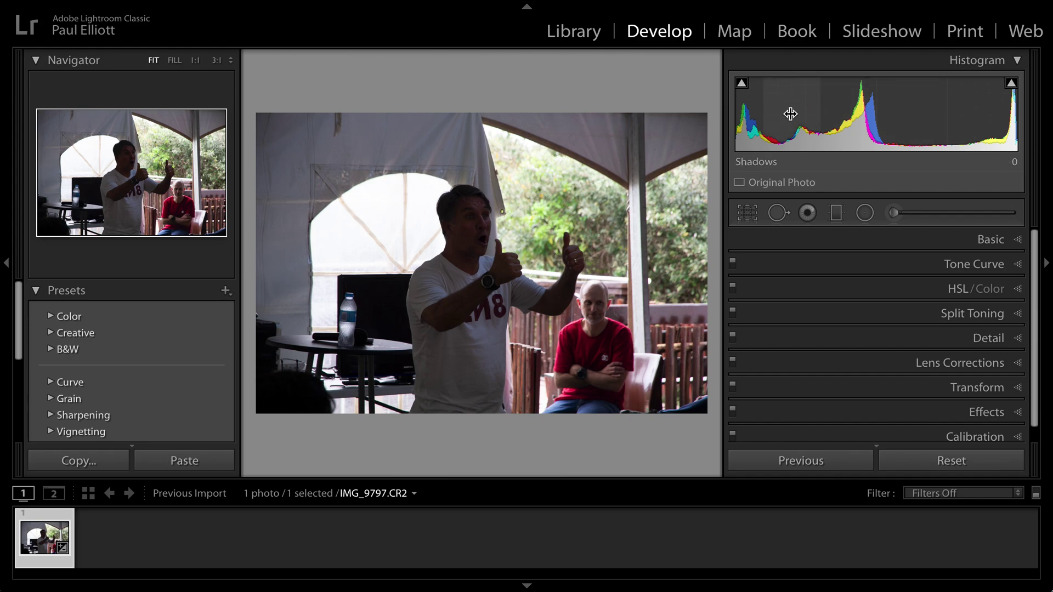
drag(790, 115, 905, 115)
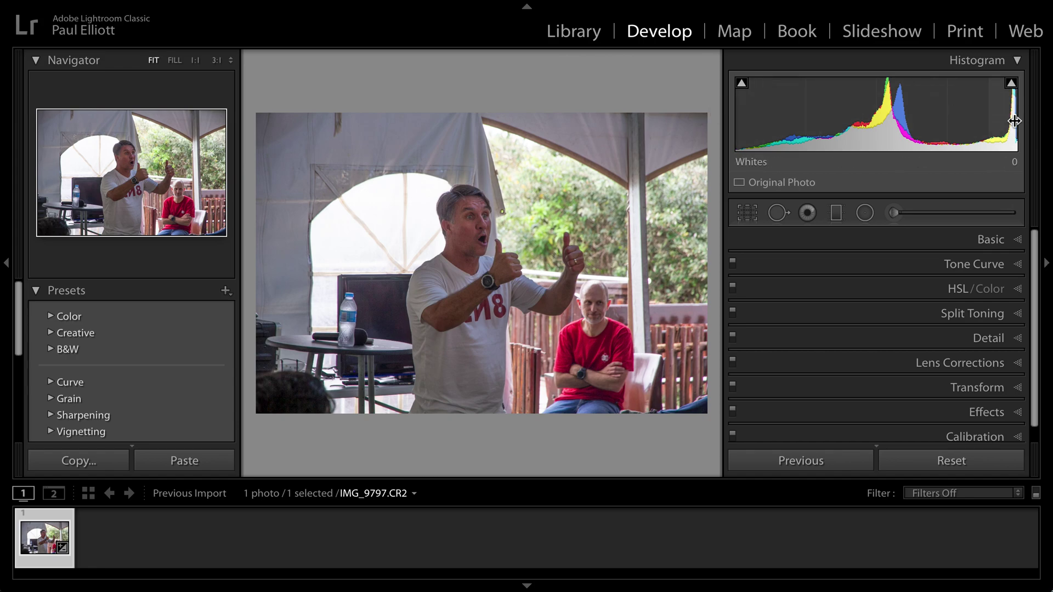
Recover the bright areas directly in the histogram by lowering Highlights to -28 and Whites to -70.
mouse_move(1010, 85)
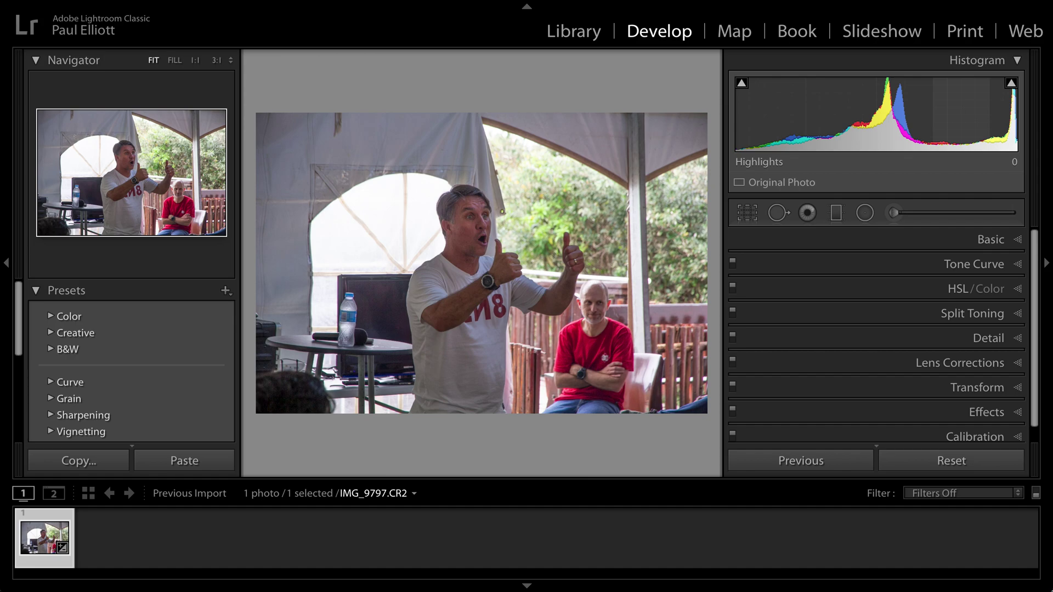
mouse_move(965, 116)
mouse_down()
mouse_move(905, 116)
mouse_move(945, 115)
mouse_up()
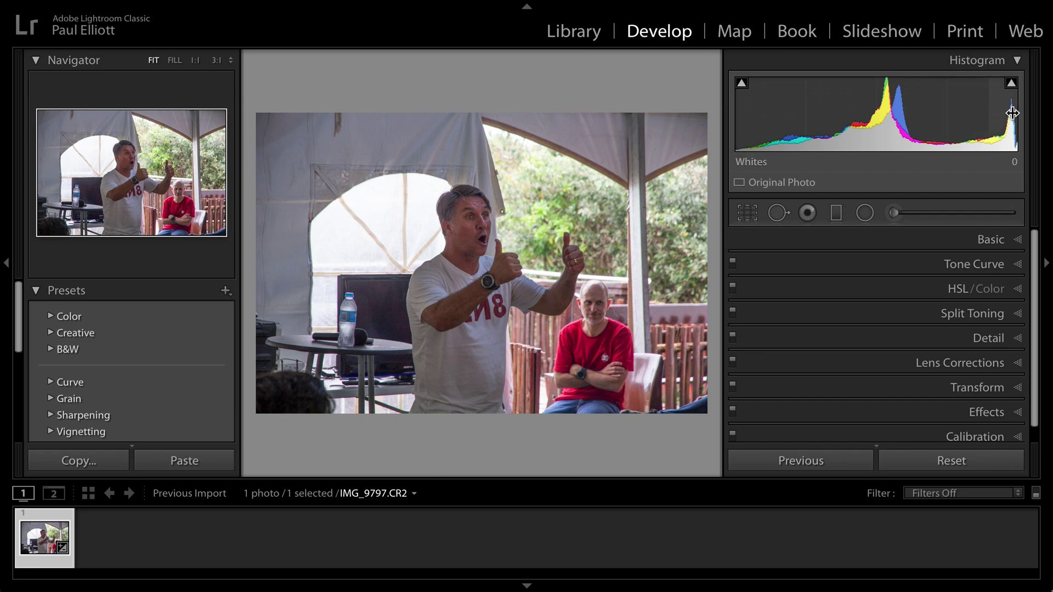
drag(998, 116, 992, 116)
mouse_move(988, 116)
mouse_down()
mouse_move(939, 115)
mouse_move(982, 115)
mouse_up()
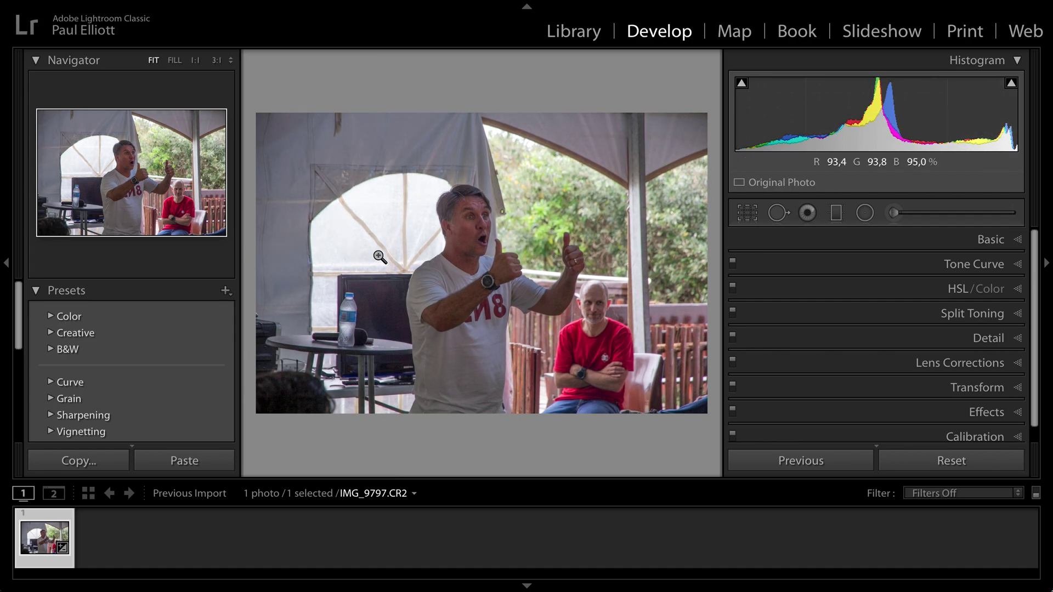
drag(1008, 110, 975, 111)
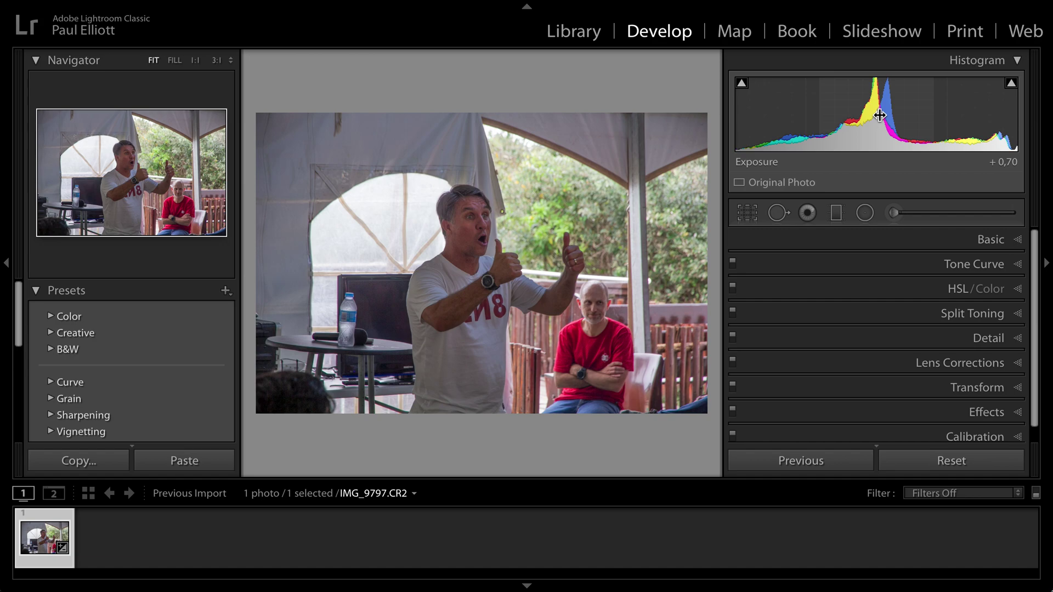
Refine Exposure to +0.90 and Shadows to +94 in the histogram, and compare the photo with its original version side by side.
drag(878, 115, 889, 115)
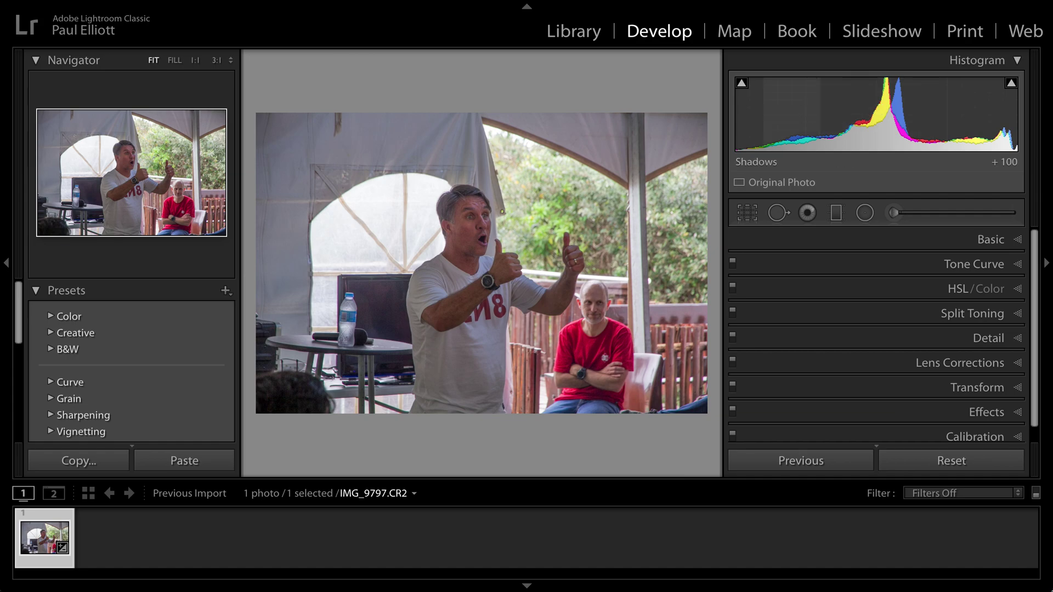
drag(834, 115, 828, 115)
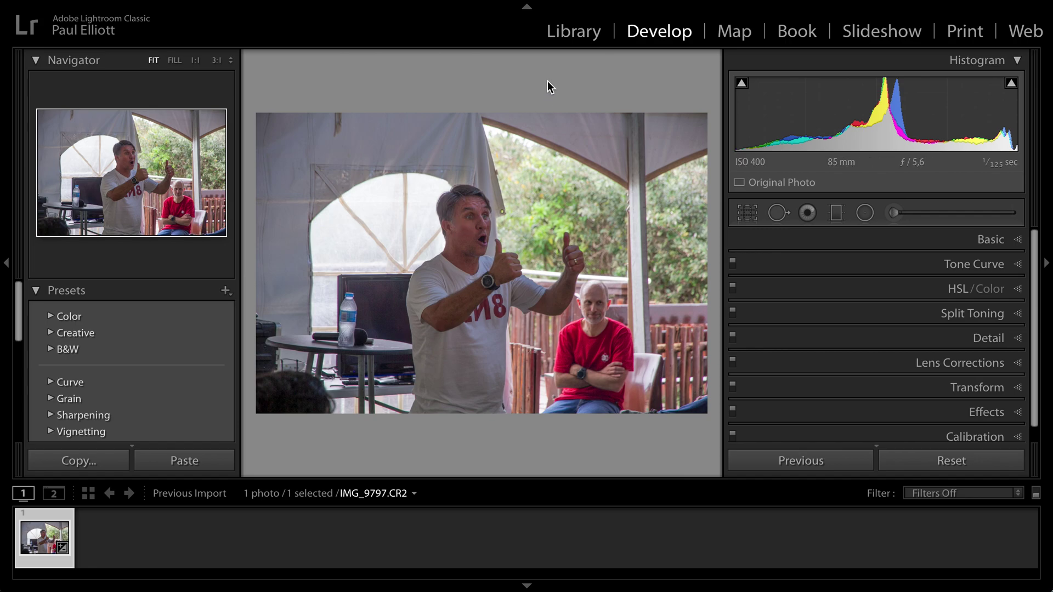
key(y)
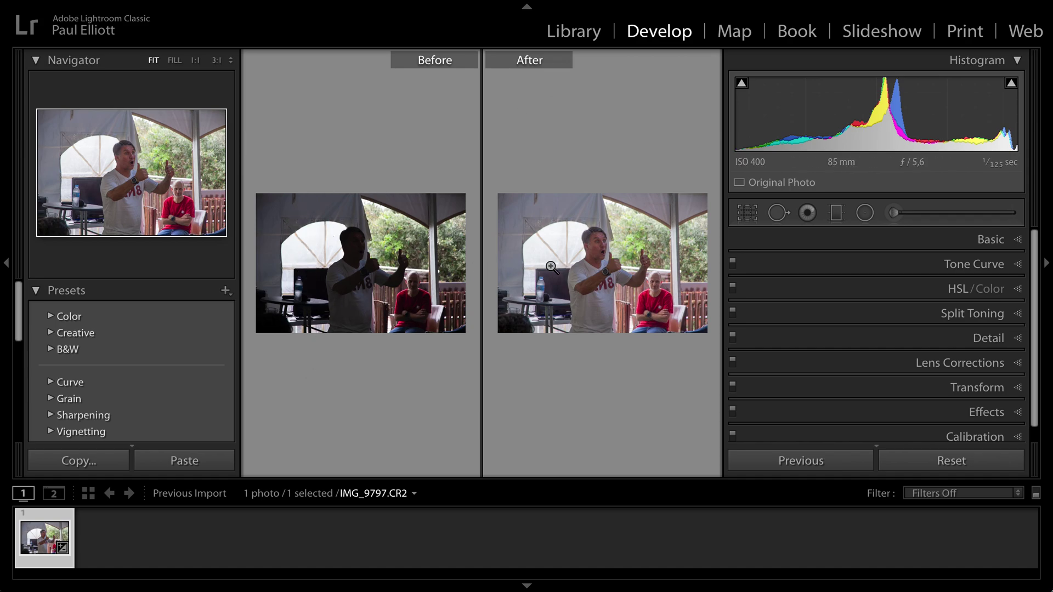
key(y)
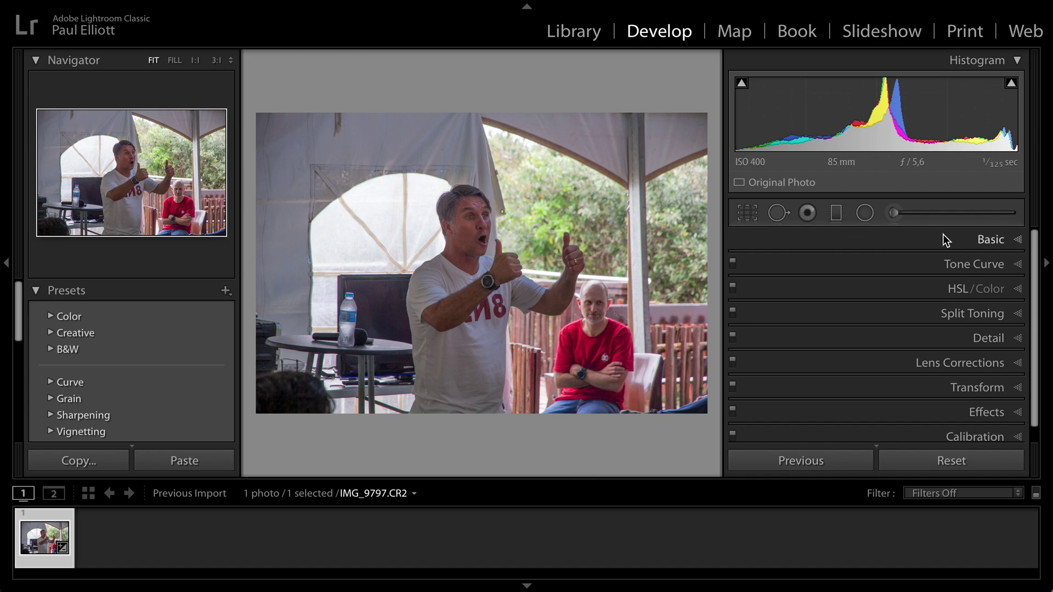
Set Contrast to +25 and Exposure to +1.25 in the Basic tone settings.
click(1020, 245)
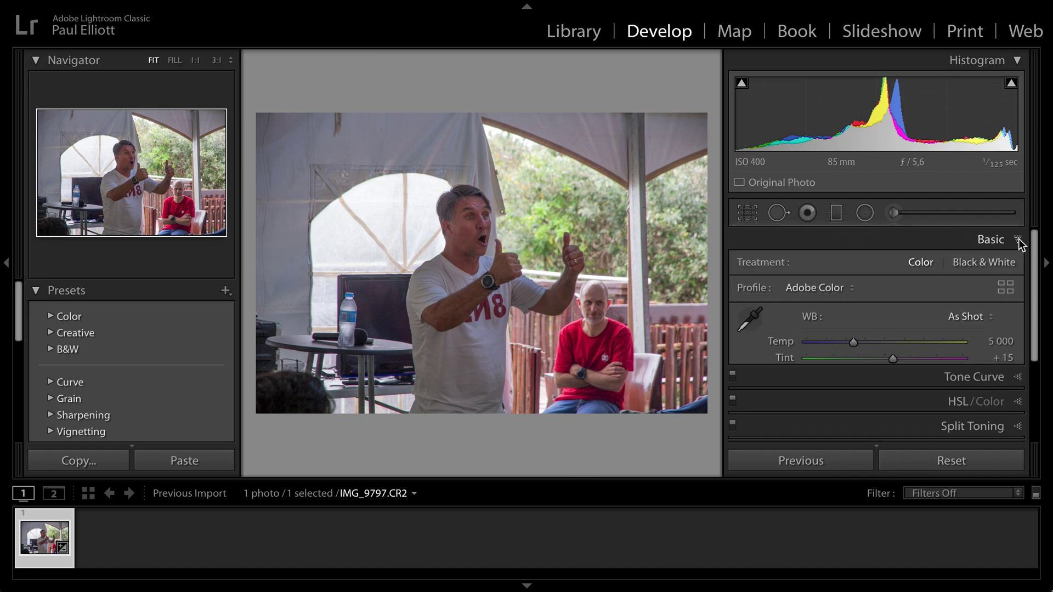
scroll(929, 342, down, 3)
scroll(929, 341, down, 1)
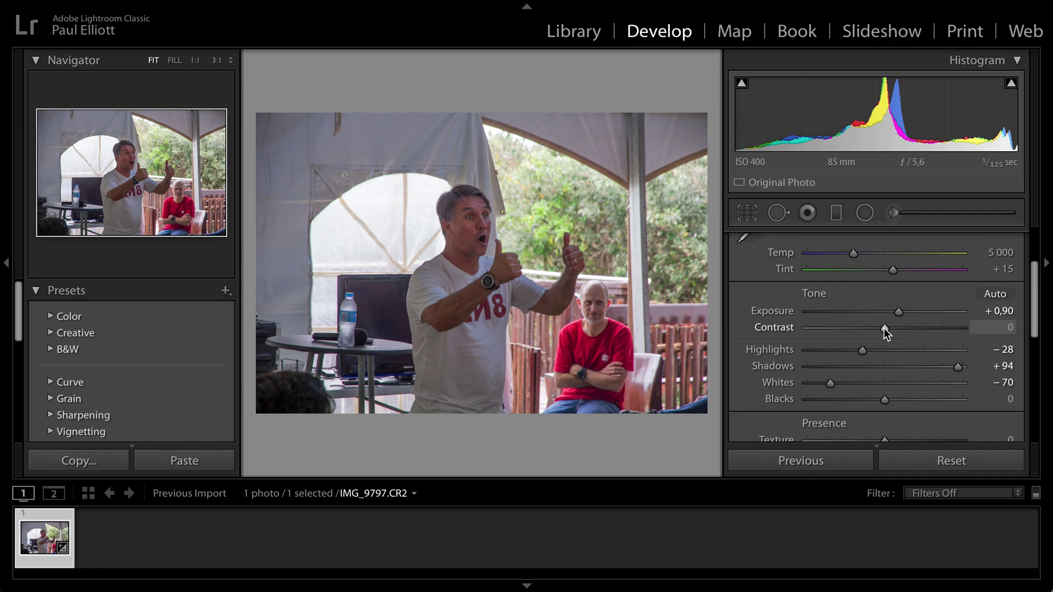
mouse_move(884, 328)
mouse_down()
mouse_move(923, 330)
mouse_move(888, 329)
mouse_move(903, 328)
mouse_up()
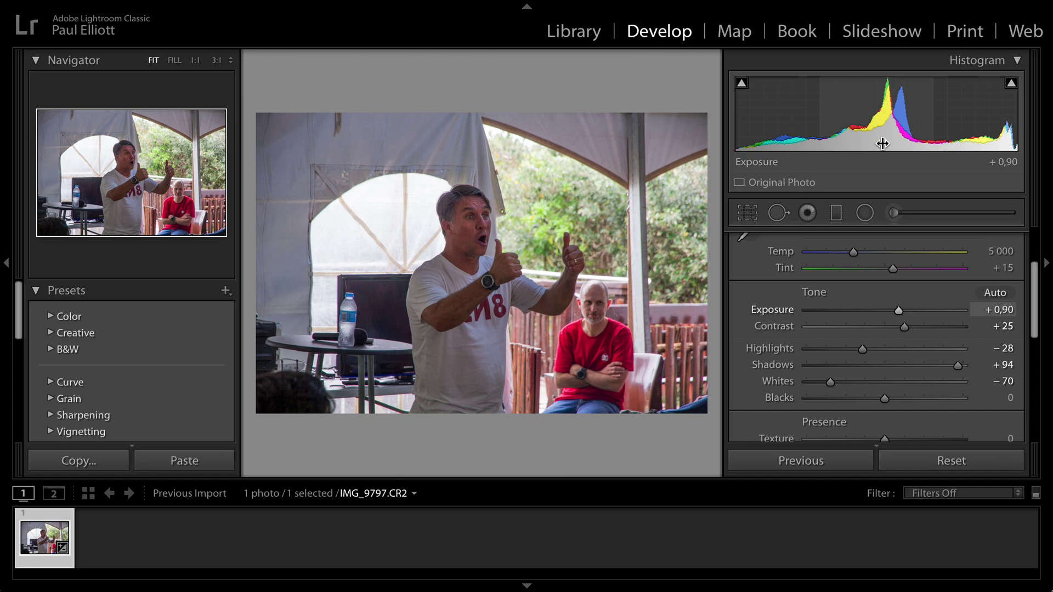
drag(899, 309, 904, 309)
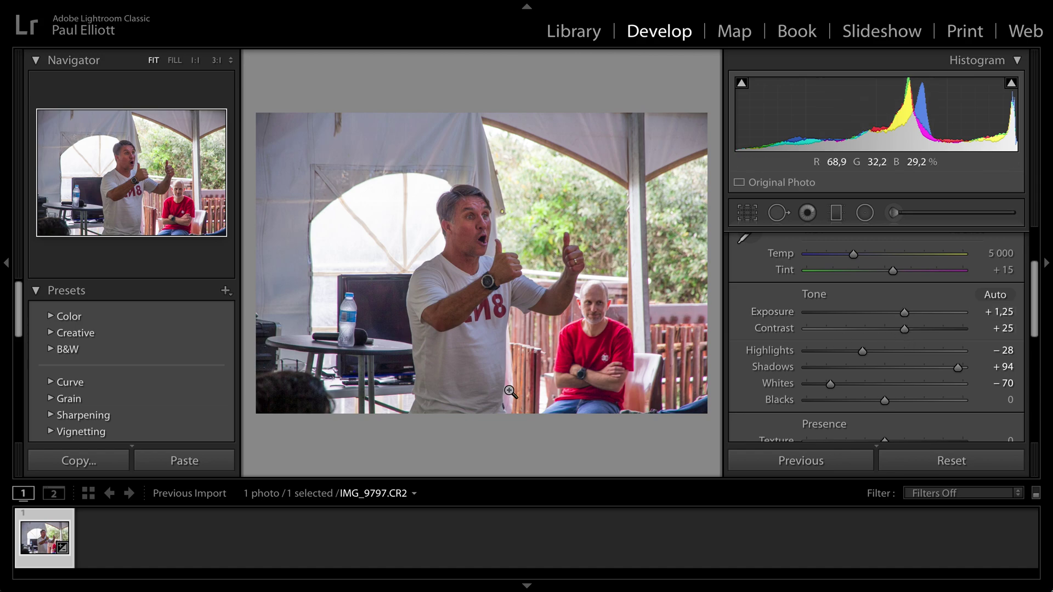
Compare the adjusted photo with the original in the side-by-side Before/After view, and return to the single view.
key(y)
key(y)
key(y)
key(y)
key(y)
key(y)
key(y)
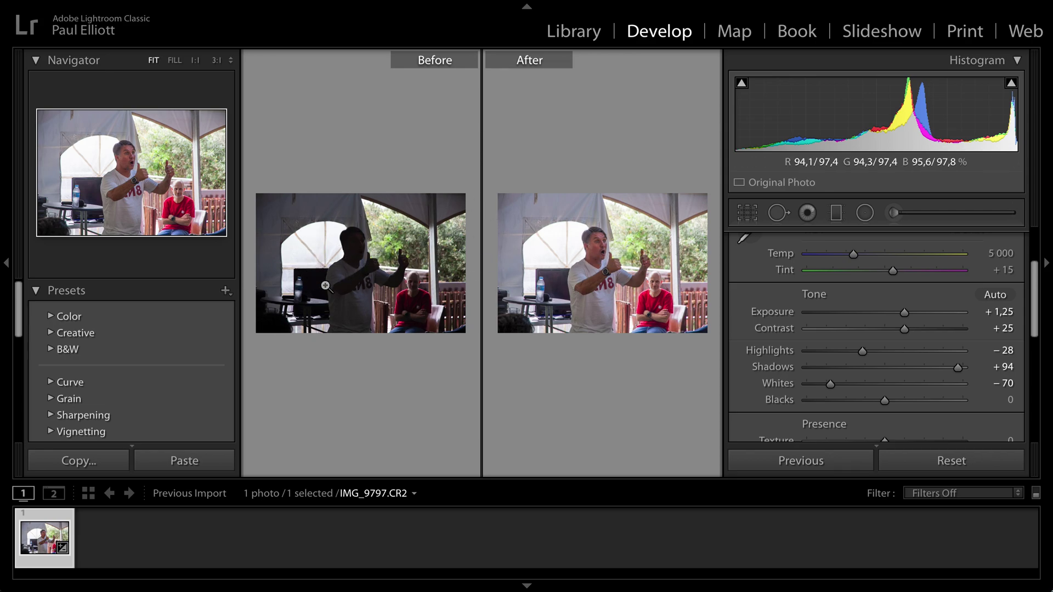
key(y)
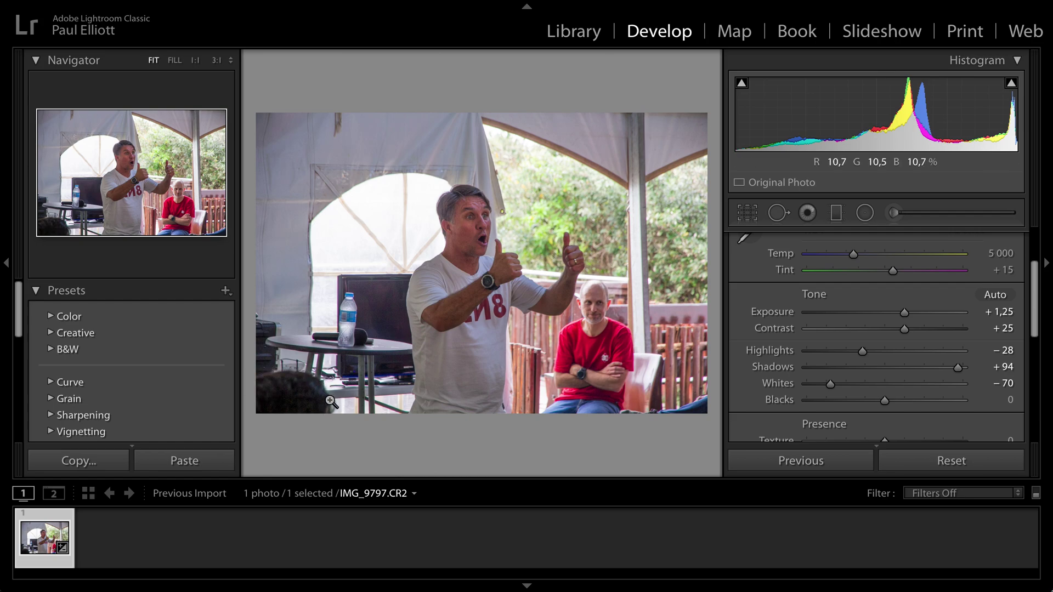
Crop the photo at its original aspect ratio to frame the two men, cutting away the upper tent and the dark head in front.
click(747, 213)
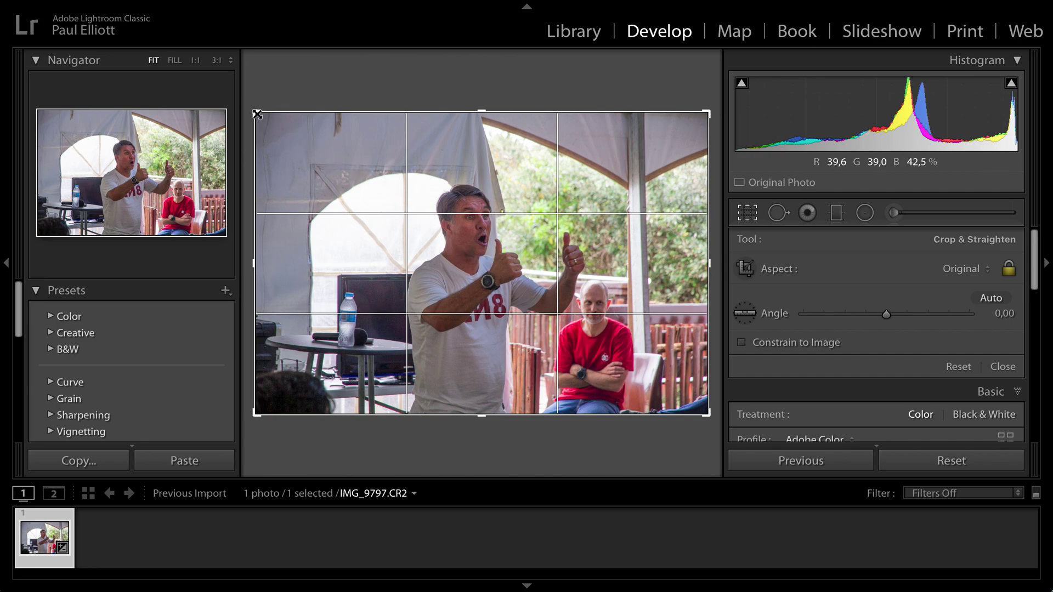
drag(254, 112, 301, 127)
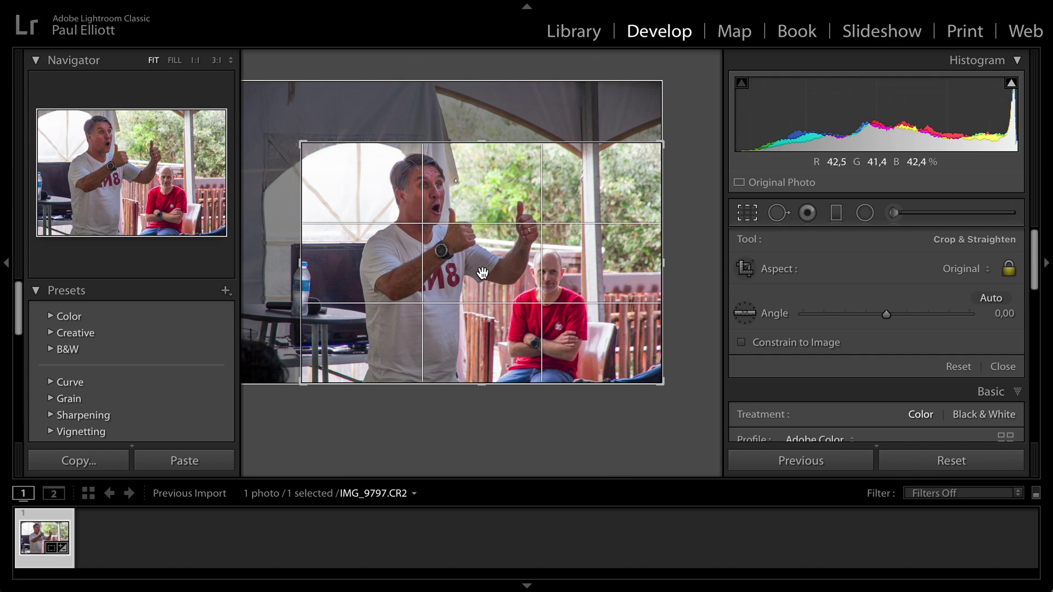
key(Return)
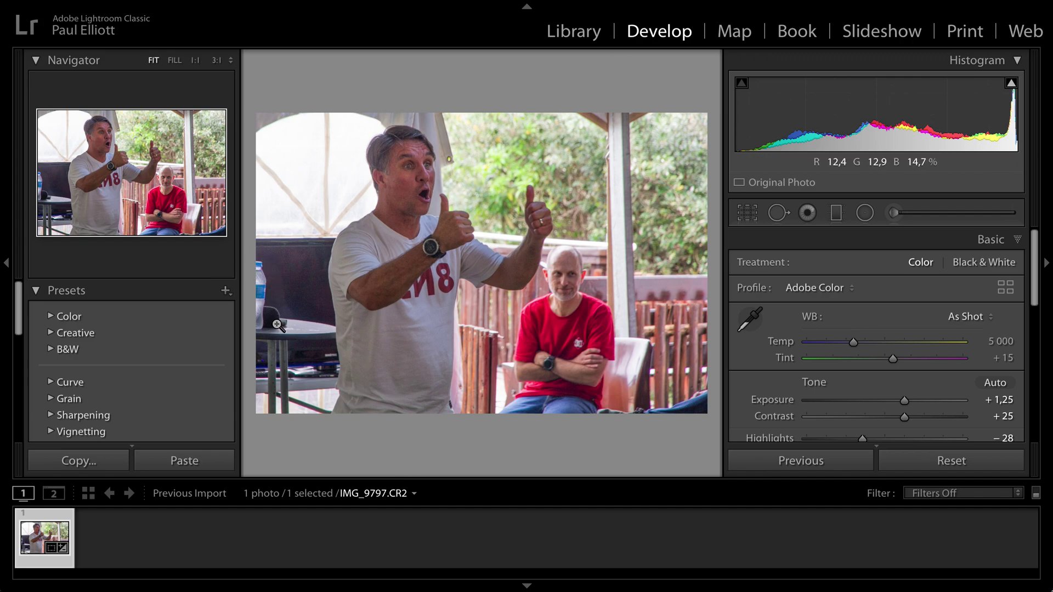
Tighten the crop slightly to exclude the water bottle on the table, and compare the result with the original side by side.
key(r)
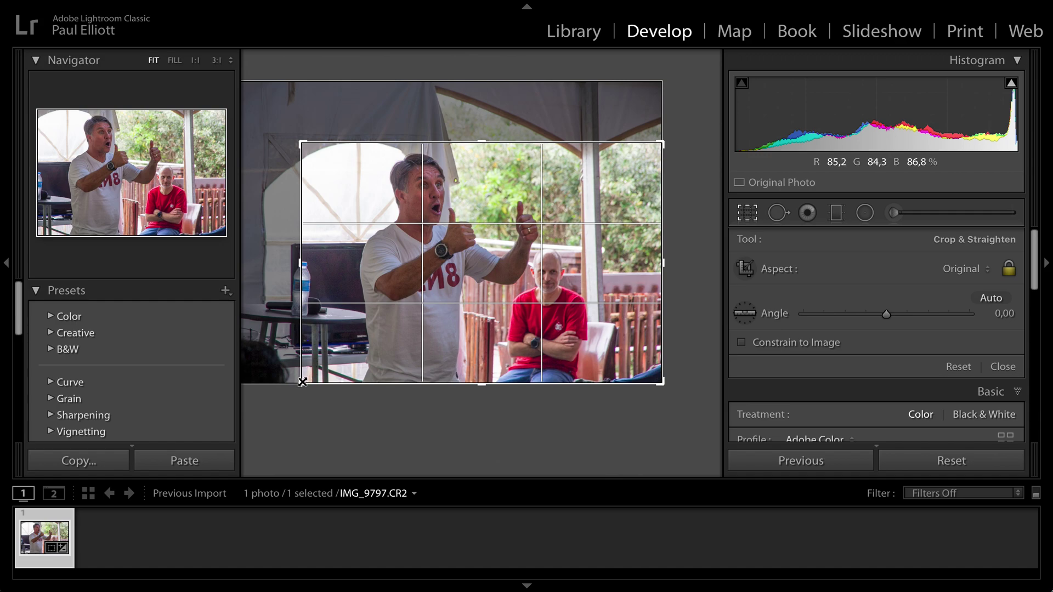
drag(303, 382, 306, 377)
key(Return)
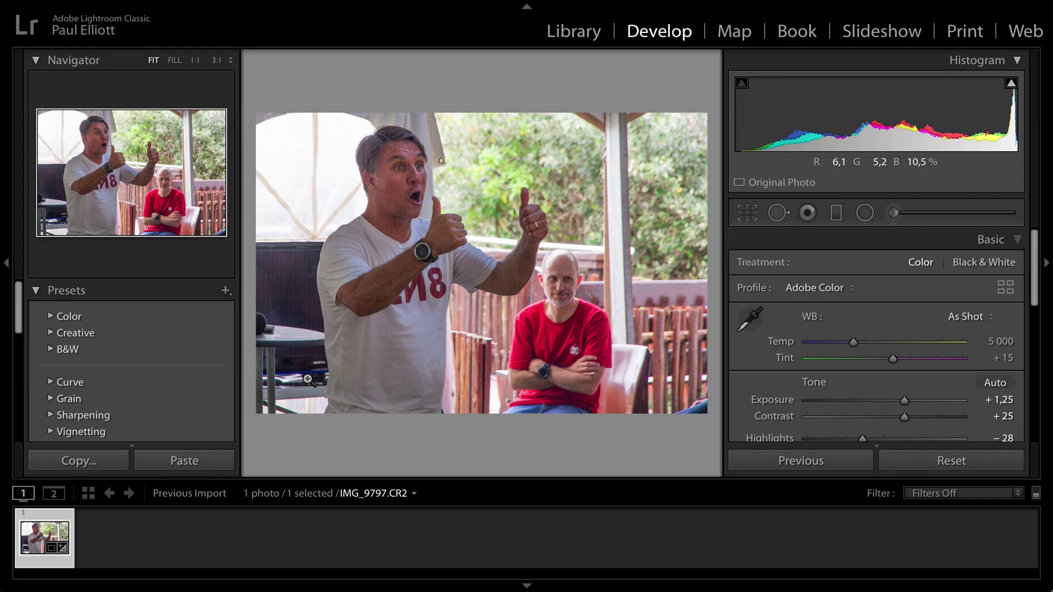
key(y)
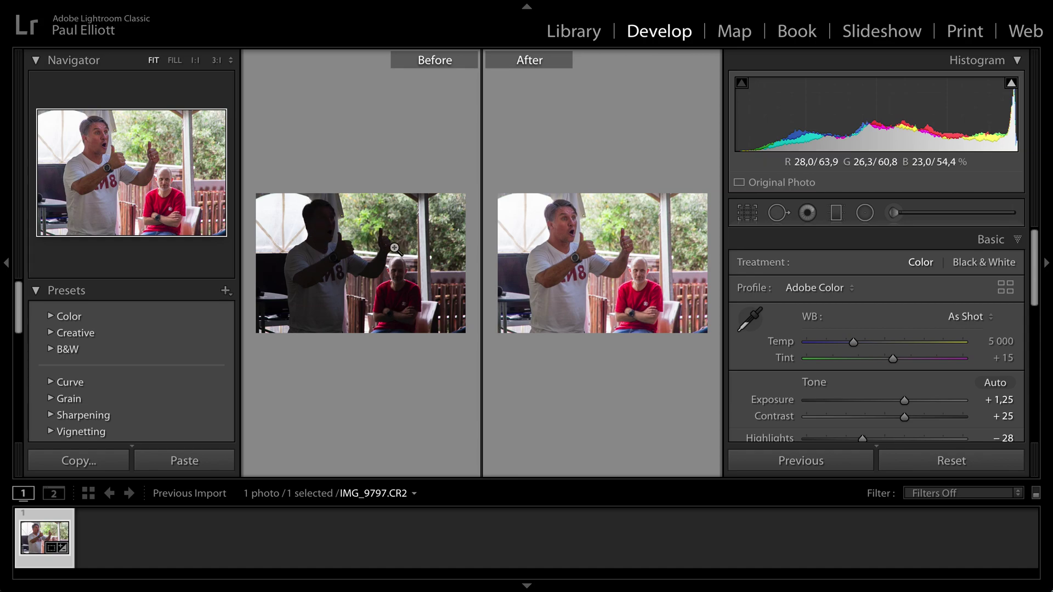
key(y)
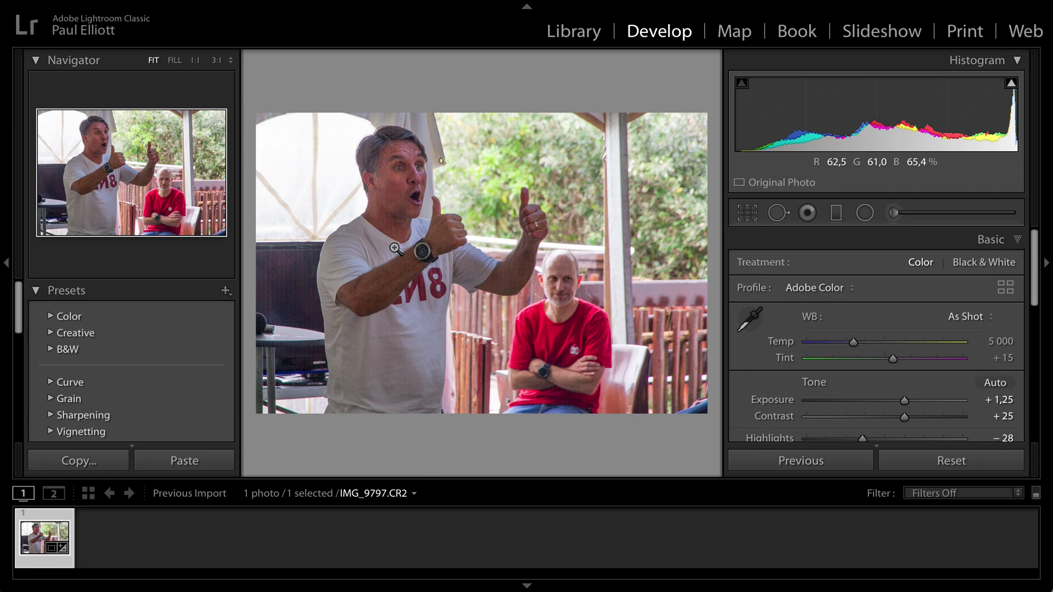
Inspect the standing man's face at 1:1, collapse the Basic settings, and bring up the Noise Reduction settings under Detail.
click(403, 206)
drag(431, 249, 522, 324)
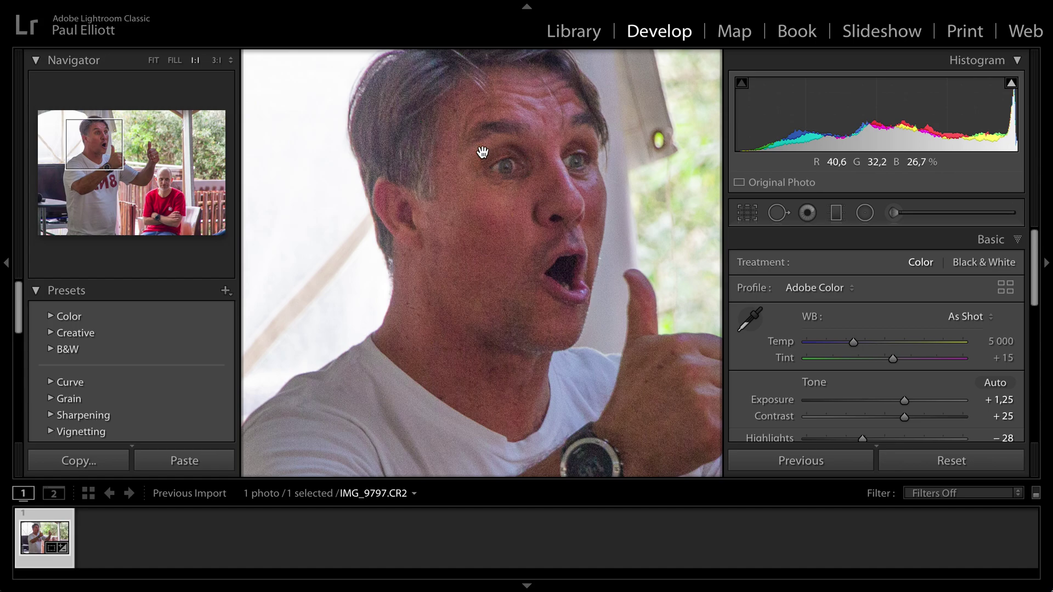
click(1020, 239)
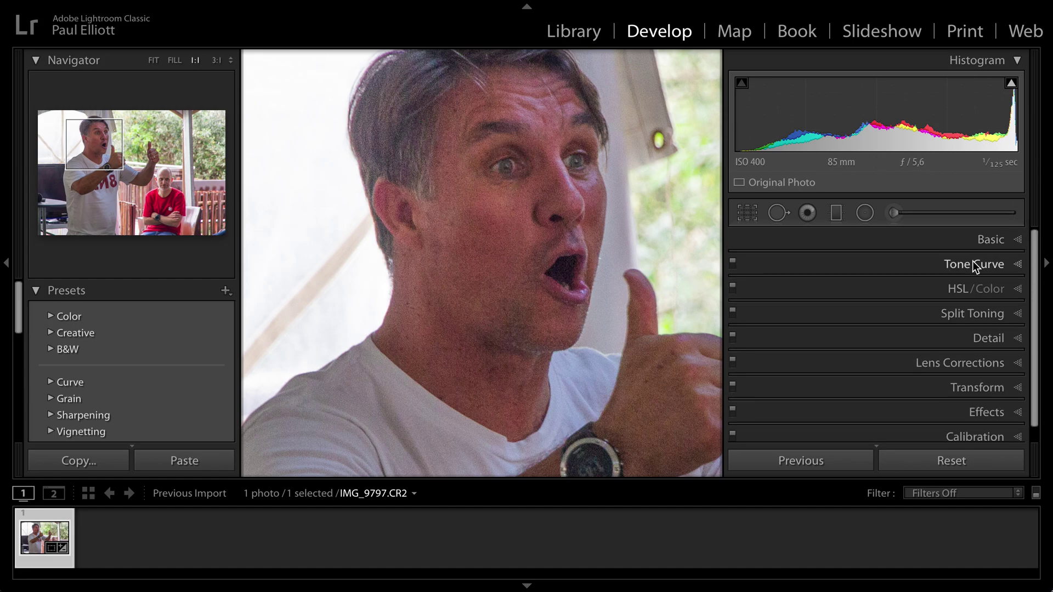
scroll(961, 390, down, 2)
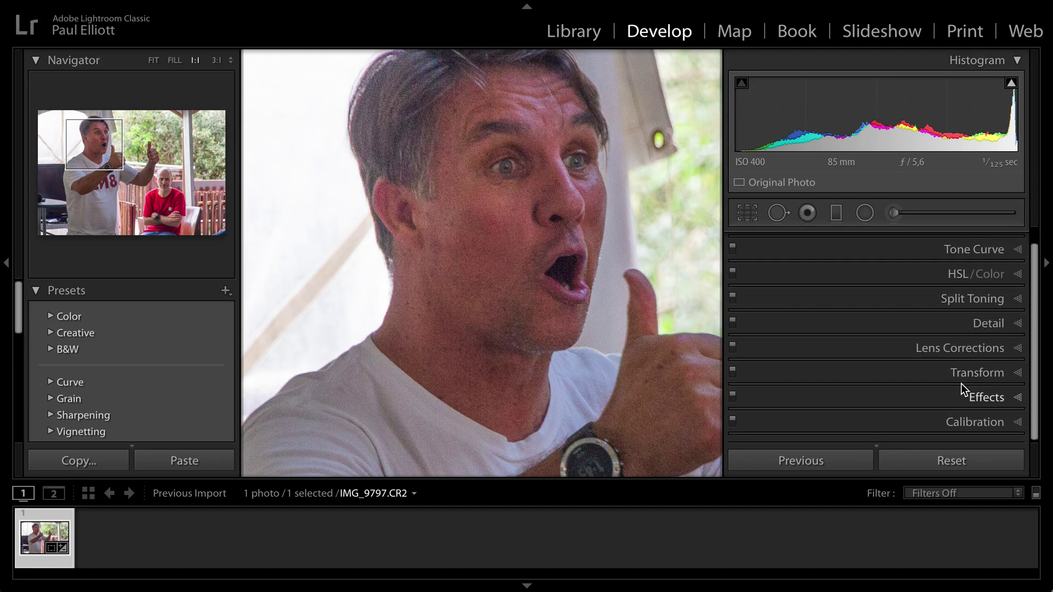
click(1022, 323)
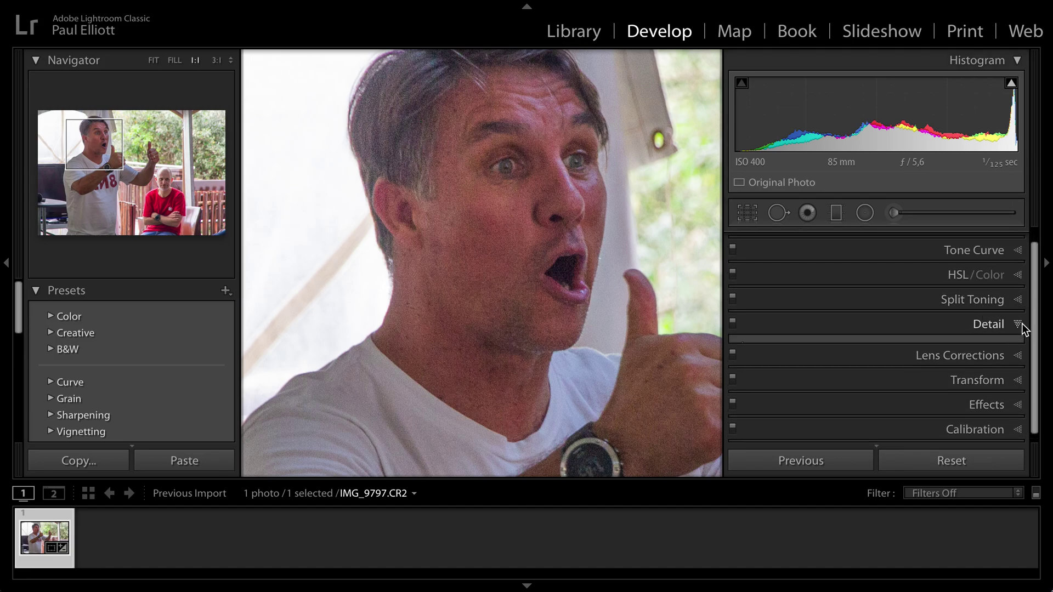
scroll(989, 329, down, 5)
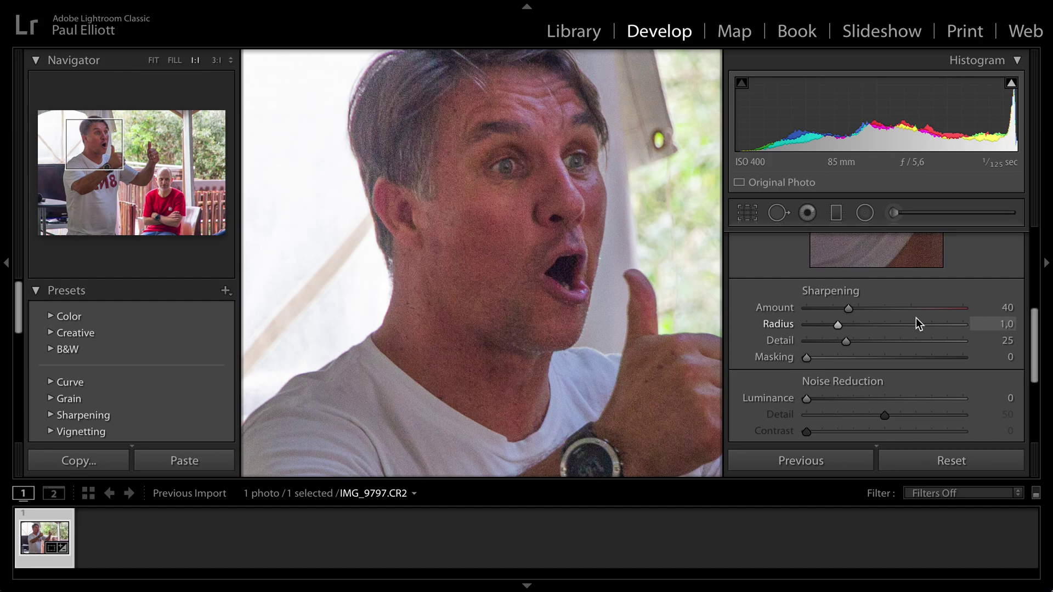
scroll(827, 337, down, 3)
scroll(824, 344, down, 1)
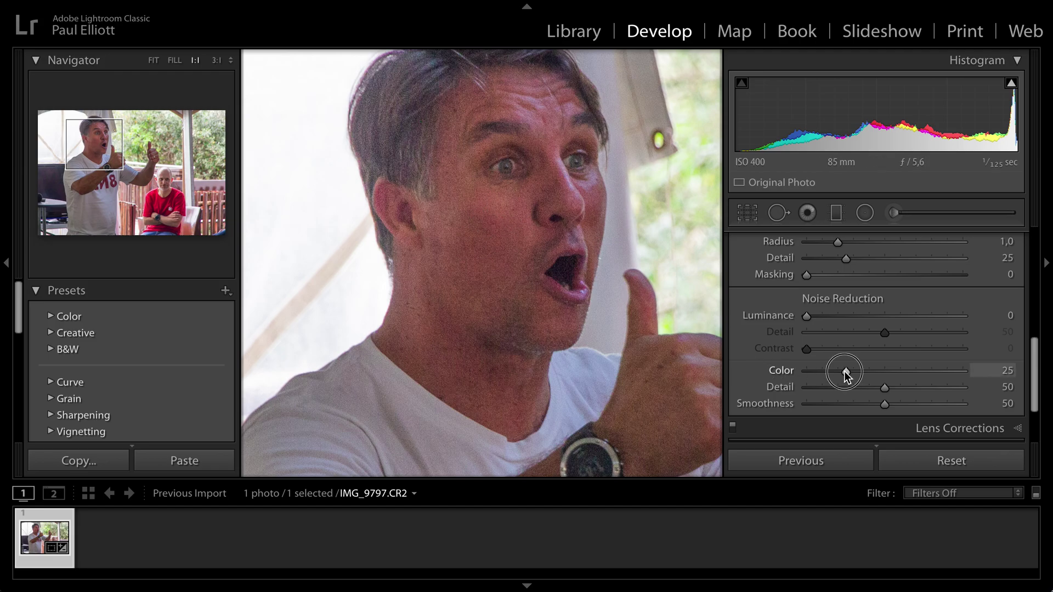
Lower Color noise reduction to 0 to examine the color noise on the face, and restore it to 25.
drag(844, 371, 775, 375)
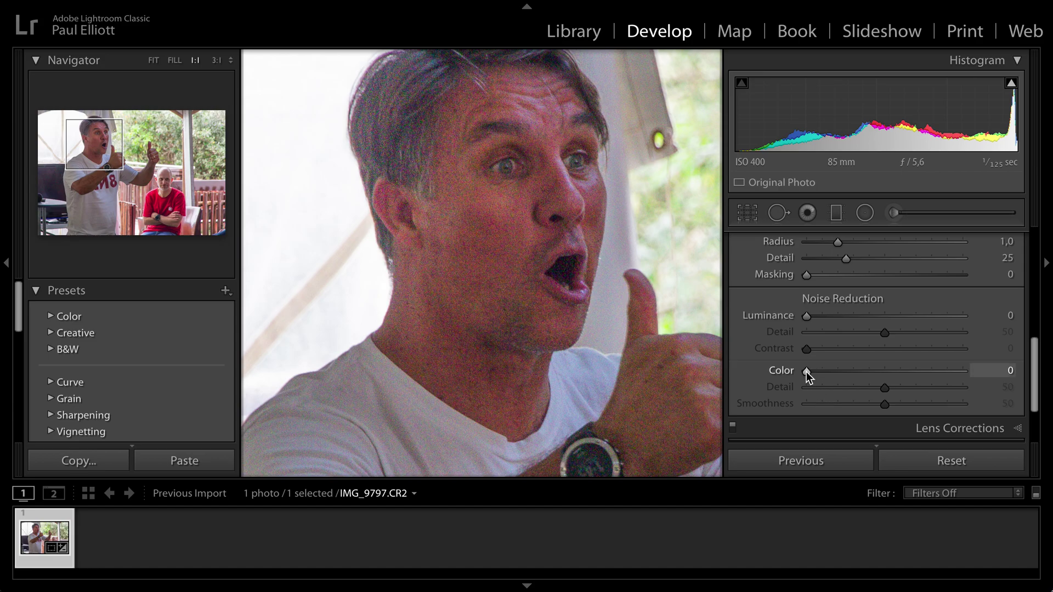
drag(806, 372, 845, 374)
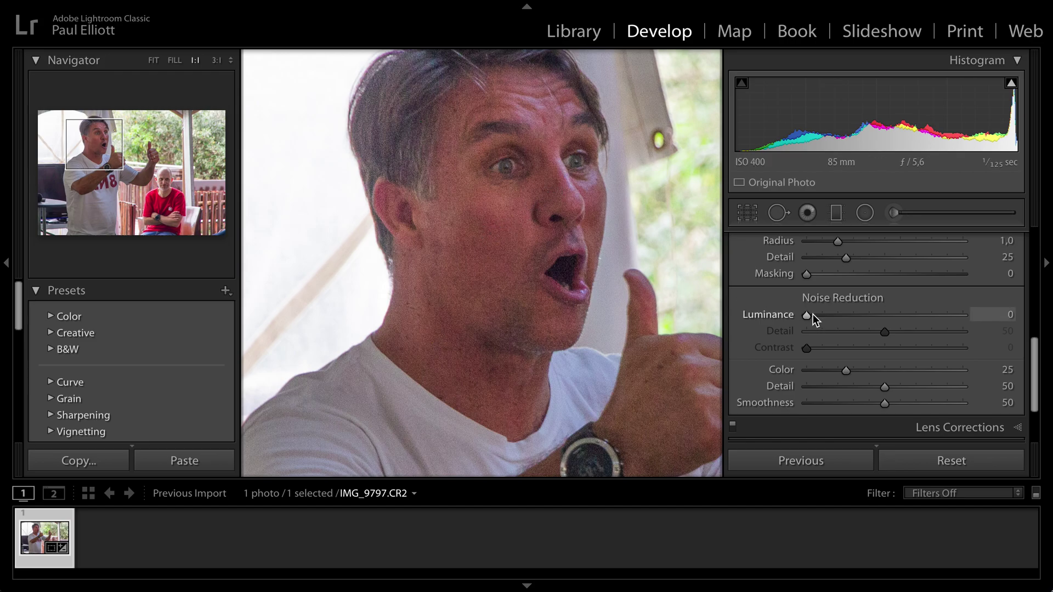
Set Luminance noise reduction to 18 and return the photo to the full fitted view.
drag(808, 316, 835, 314)
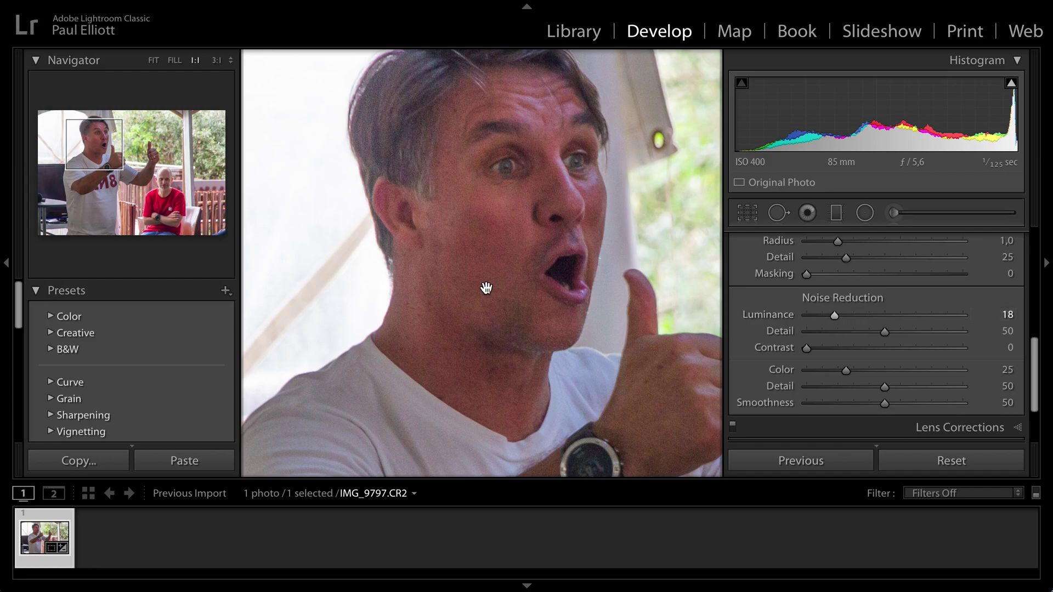
click(486, 288)
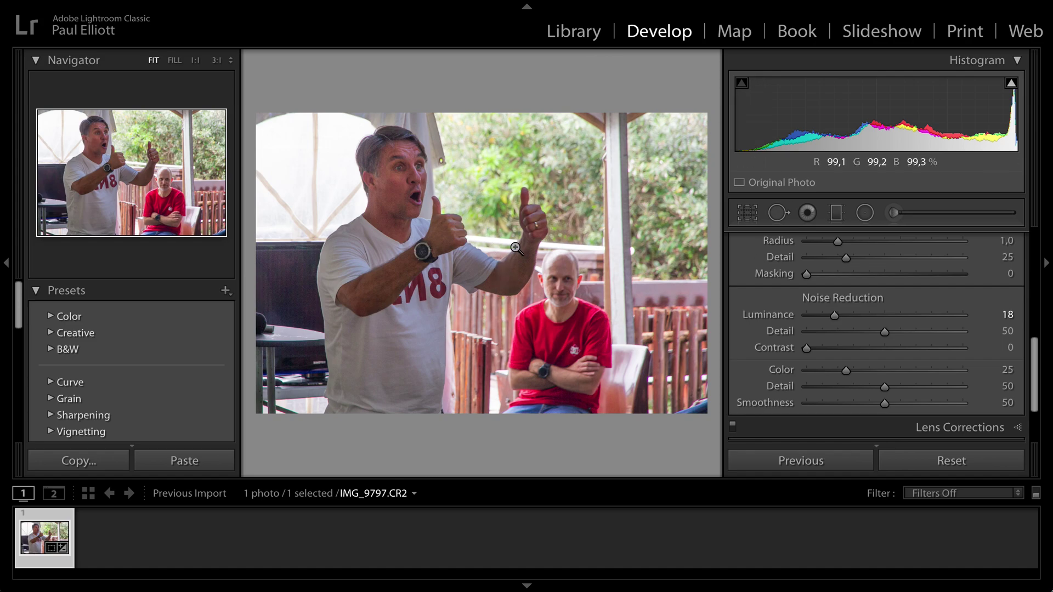
scroll(878, 315, up, 3)
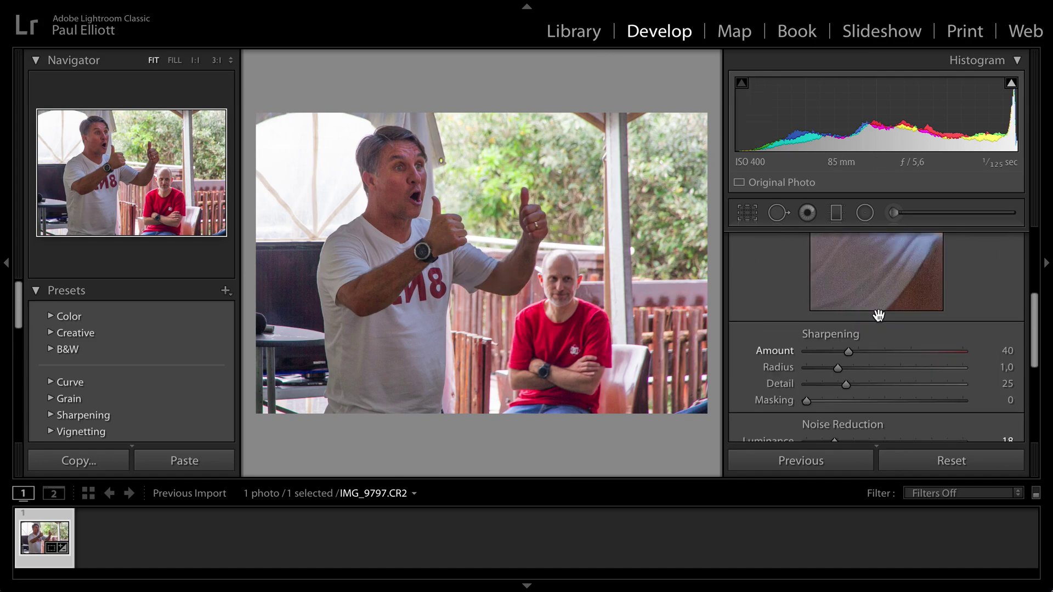
scroll(878, 316, up, 3)
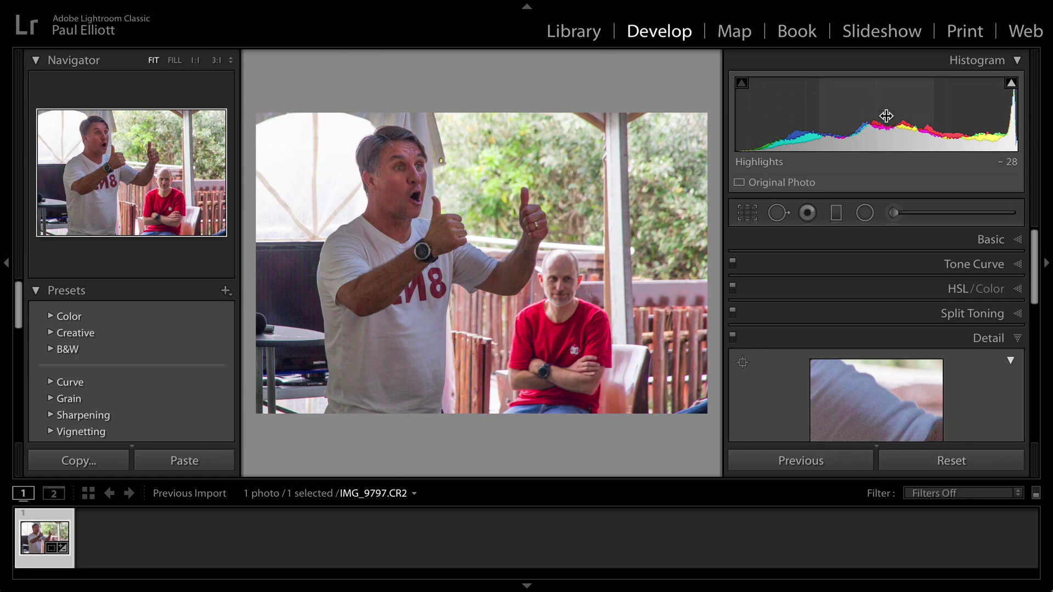